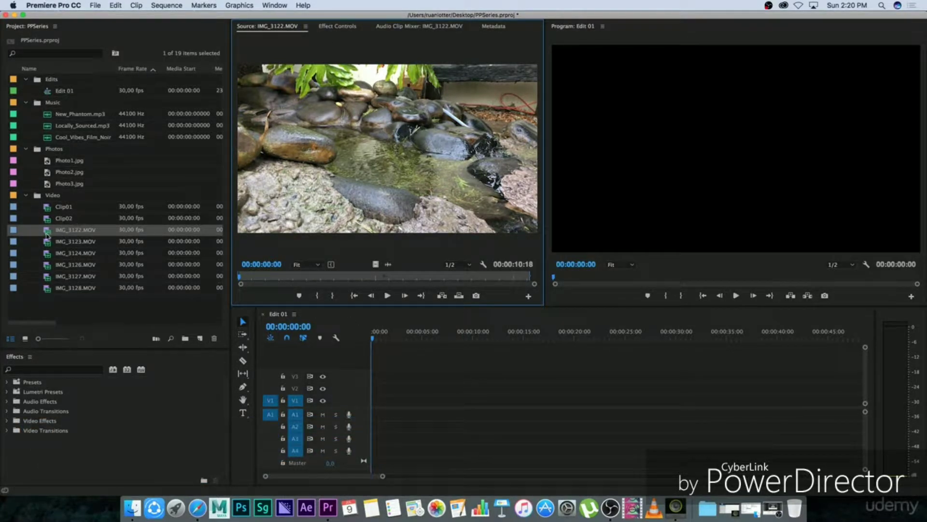
# Step: Place IMG_3122, IMG_3124 and IMG_3126 end to end on V1 in Edit 01 and move the playhead to 00:00:06:01
pyautogui.moveTo(47, 235); pyautogui.dragTo(375, 406)
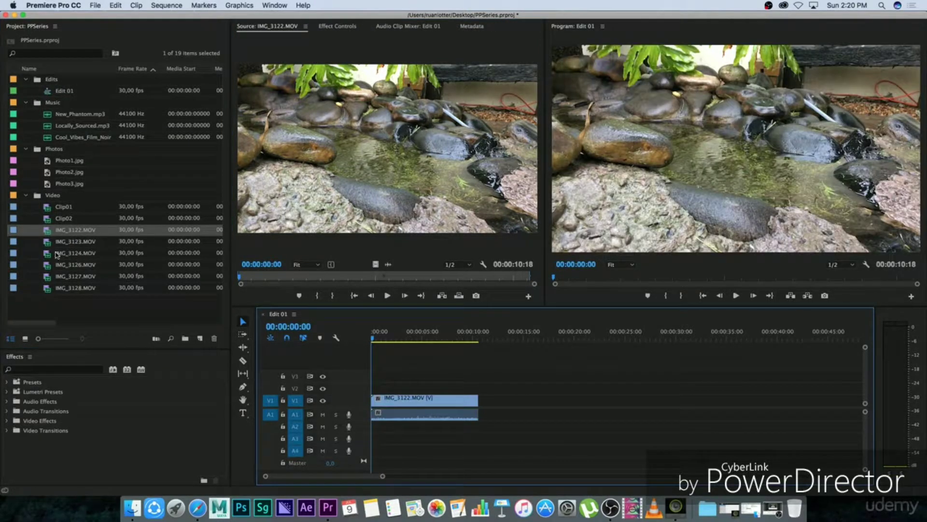
pyautogui.moveTo(57, 255); pyautogui.dragTo(591, 404)
pyautogui.moveTo(386, 337); pyautogui.dragTo(432, 337)
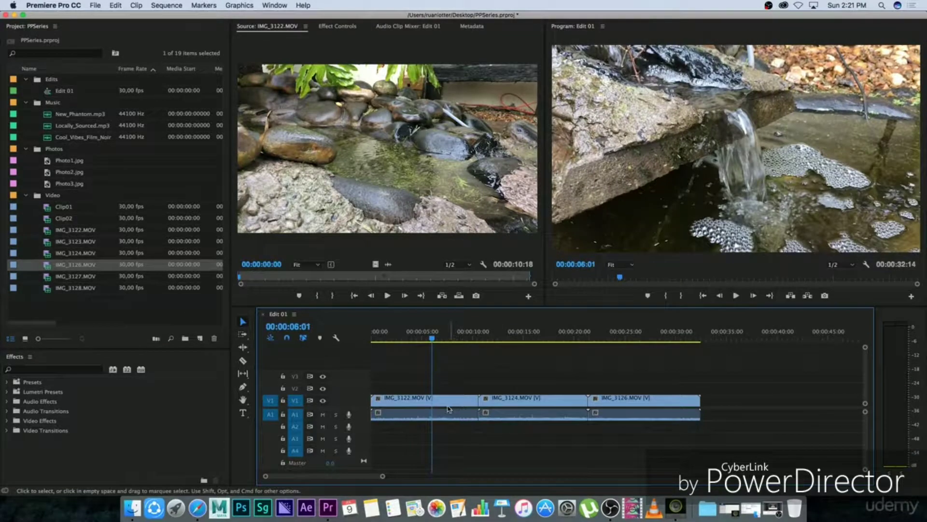
# Step: Show the effect controls of the IMG_3122.MOV clip in the sequence and expand its Volume settings
pyautogui.click(449, 410)
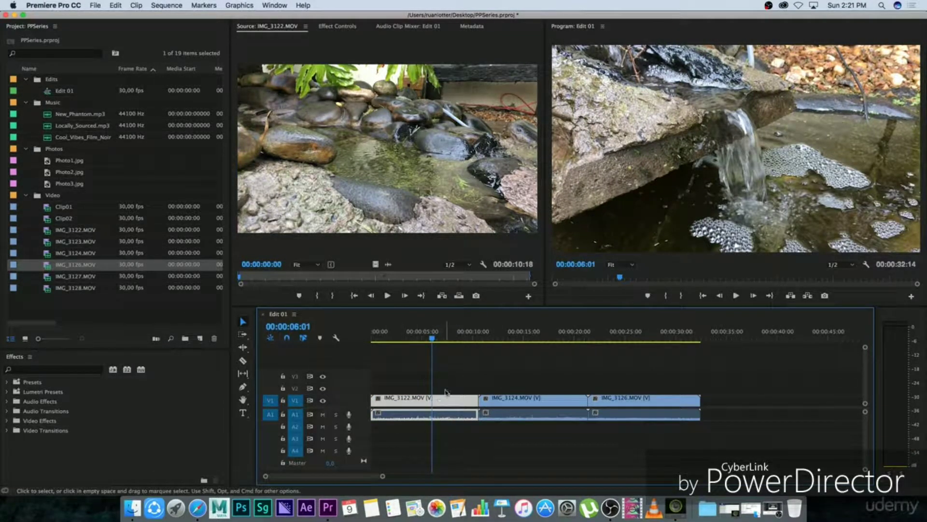
pyautogui.click(341, 28)
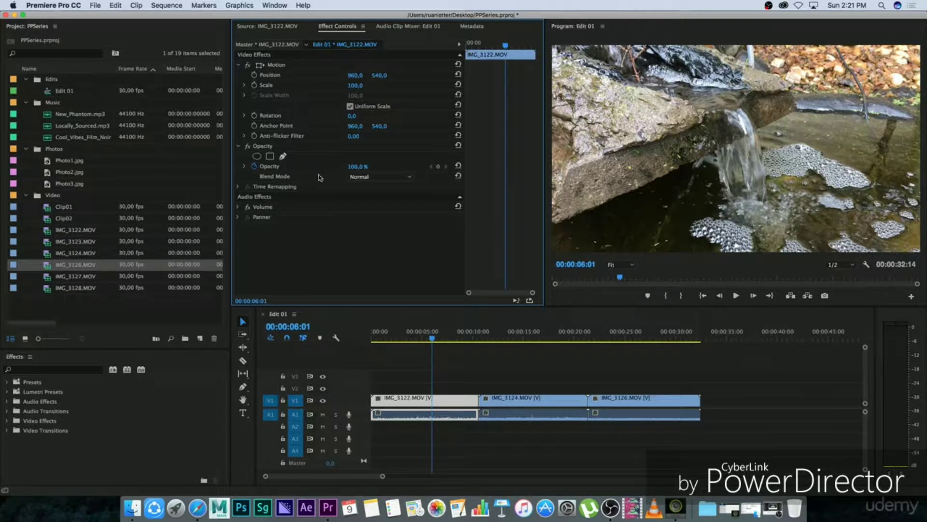
pyautogui.click(239, 206)
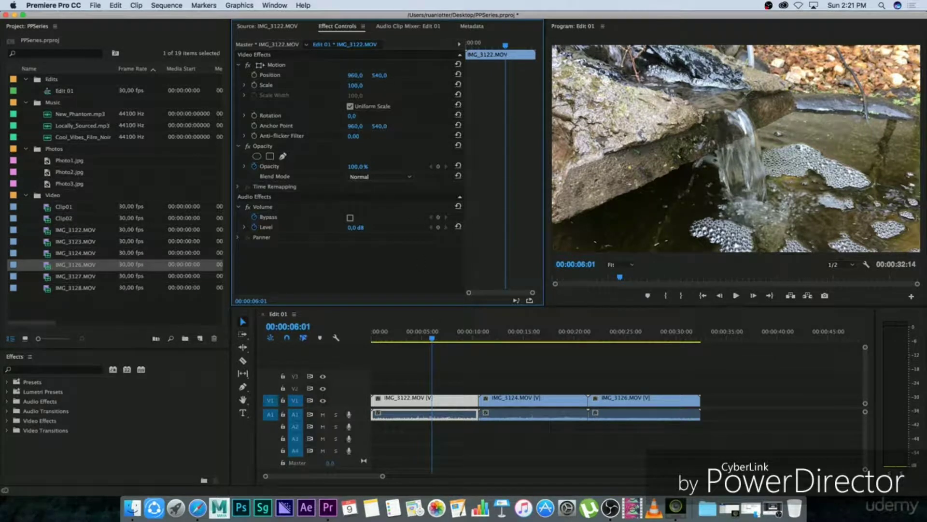
# Step: Try moving IMG_3122.MOV in the frame to position 835, 682, and reset its position
pyautogui.moveTo(356, 76); pyautogui.dragTo(276, 76)
pyautogui.moveTo(385, 77); pyautogui.dragTo(410, 78)
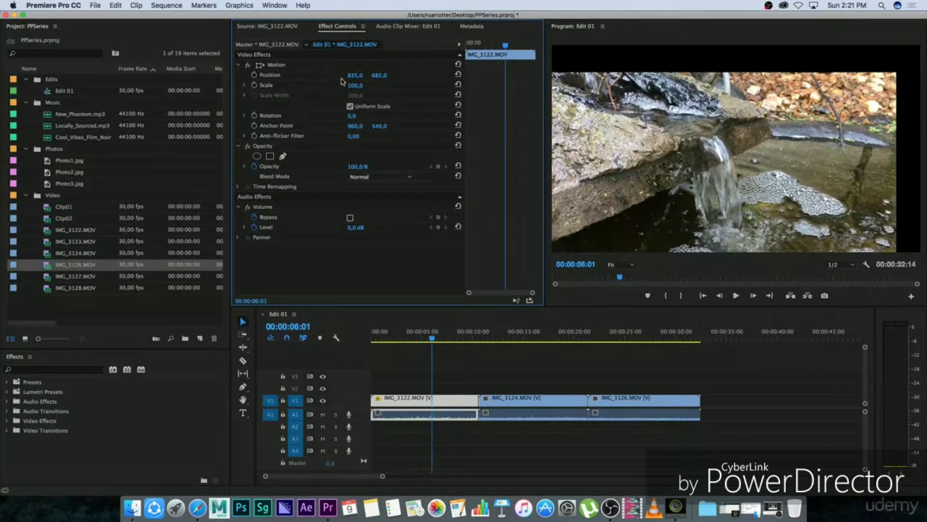
pyautogui.click(458, 75)
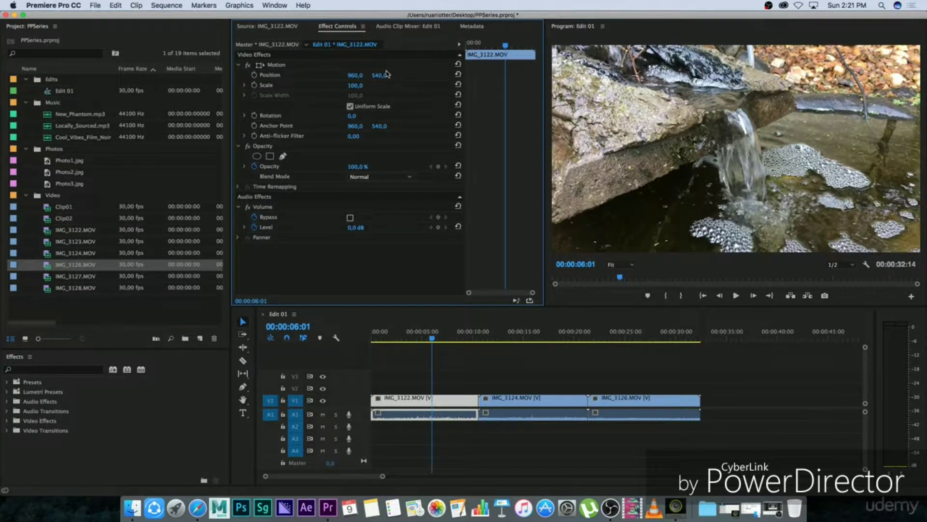
# Step: Try scaling IMG_3122.MOV down to 85 and up to 162 with position 1035, 533, and reset both properties
pyautogui.moveTo(353, 85)
pyautogui.mouseDown()
pyautogui.moveTo(332, 93)
pyautogui.moveTo(372, 89)
pyautogui.moveTo(408, 101)
pyautogui.moveTo(355, 92)
pyautogui.mouseUp()
pyautogui.click(355, 87)
pyautogui.click(385, 86)
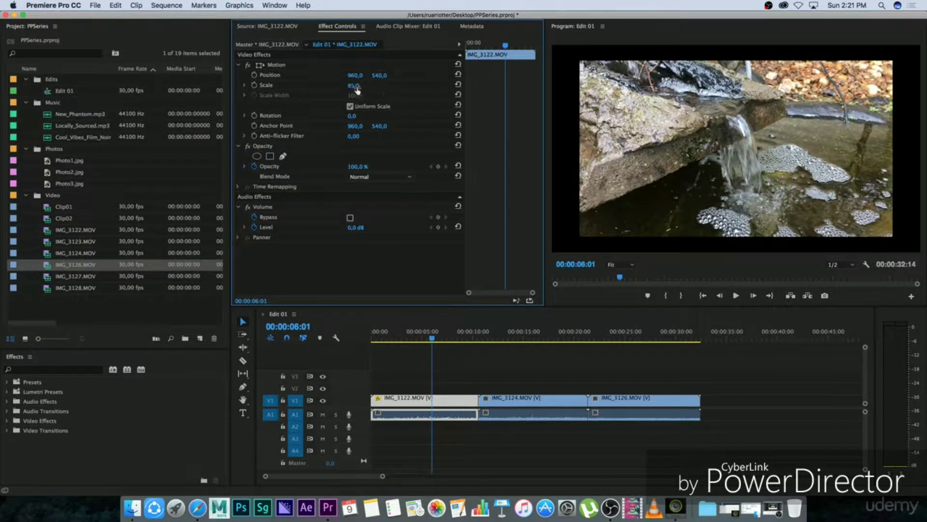
pyautogui.click(354, 86)
pyautogui.moveTo(354, 88); pyautogui.dragTo(377, 77)
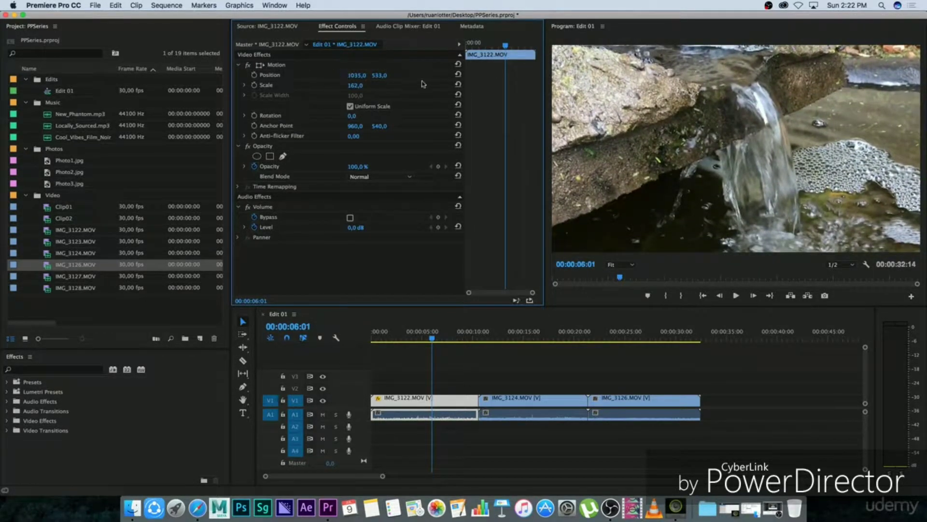
pyautogui.click(458, 74)
pyautogui.click(458, 85)
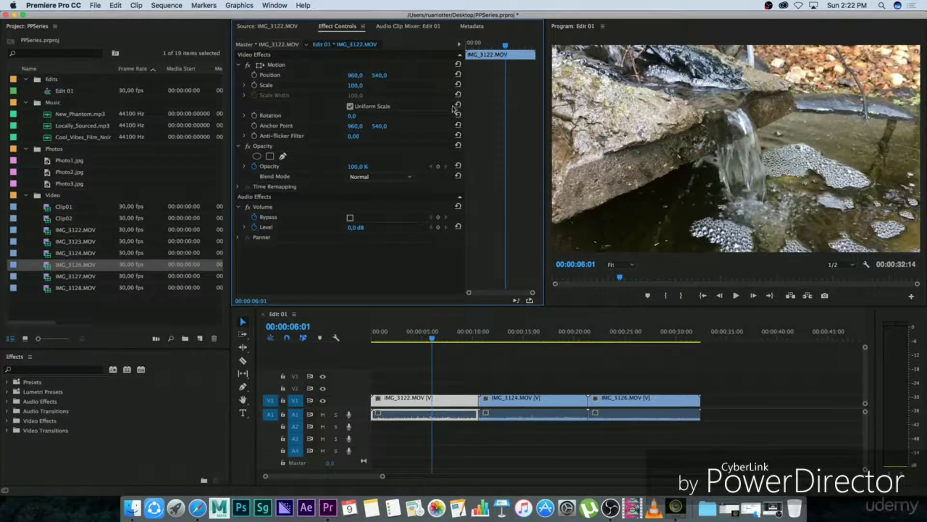
# Step: Try rotating IMG_3122.MOV by 90° and enlarging it to scale 187, and restore scale 100 and rotation 0°
pyautogui.moveTo(351, 117); pyautogui.dragTo(395, 117)
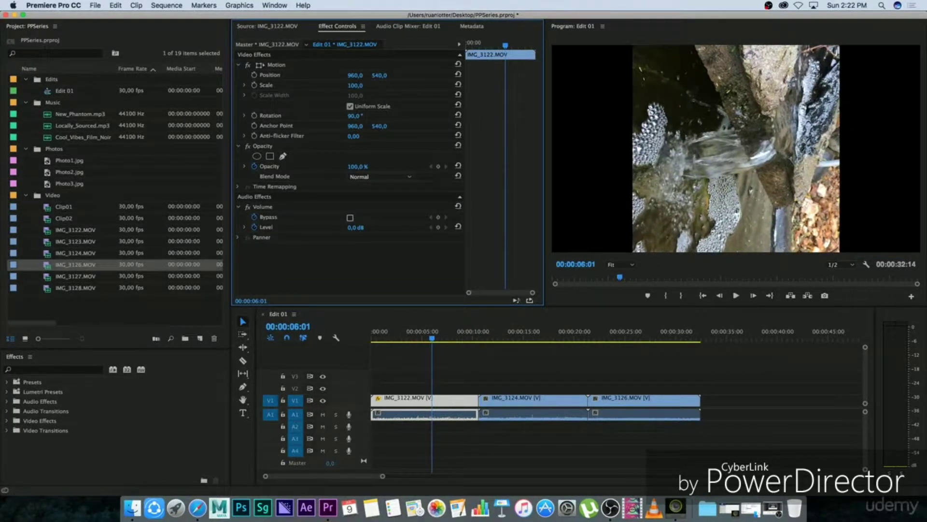
pyautogui.moveTo(355, 85); pyautogui.dragTo(408, 95)
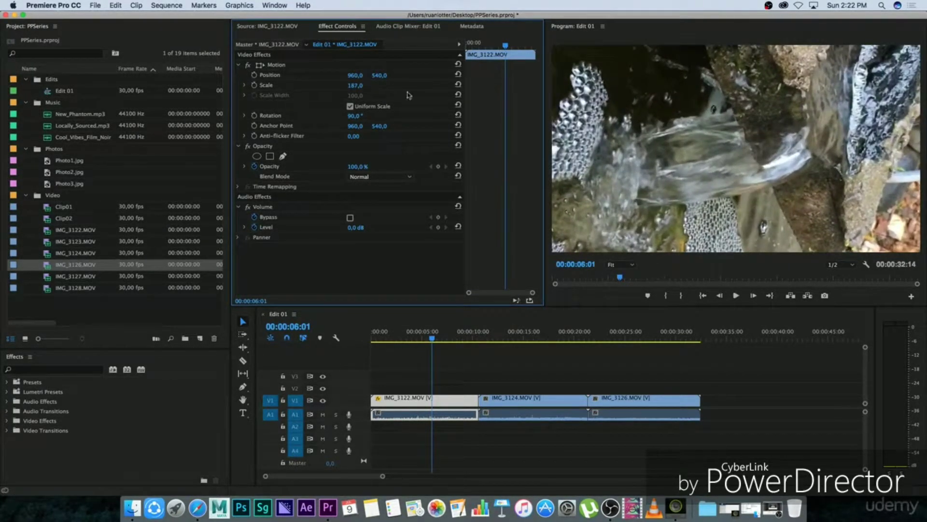
pyautogui.click(354, 86)
pyautogui.write('100')
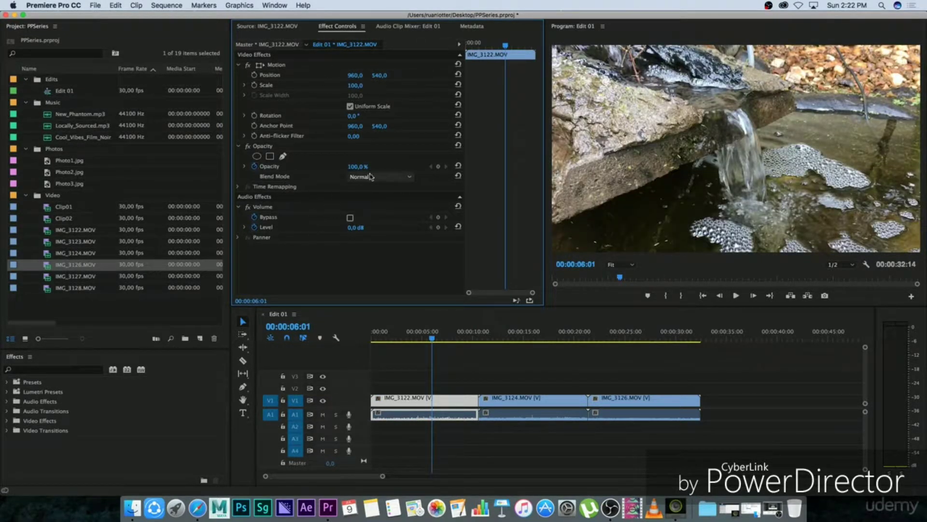
# Step: Turn off keyframe animation for the opacity of IMG_3122.MOV and set the opacity to 50%
pyautogui.click(256, 167)
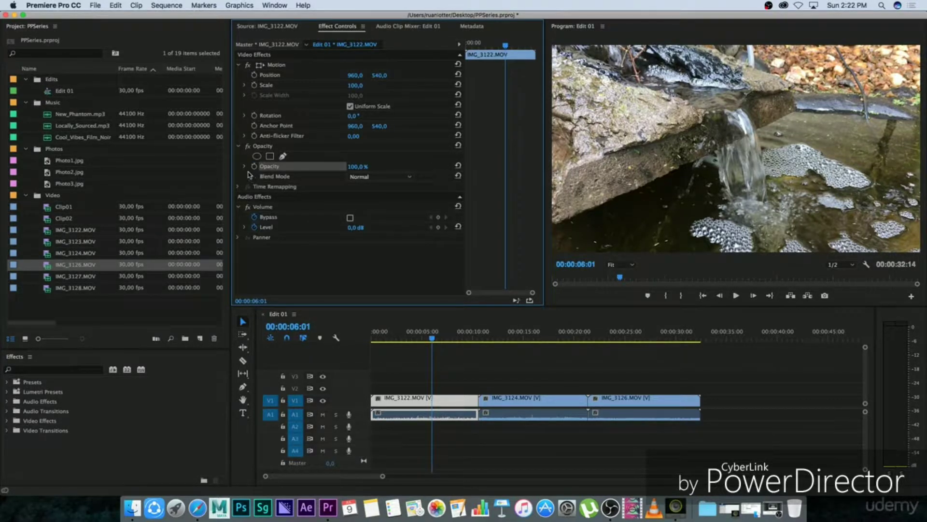
pyautogui.click(358, 166)
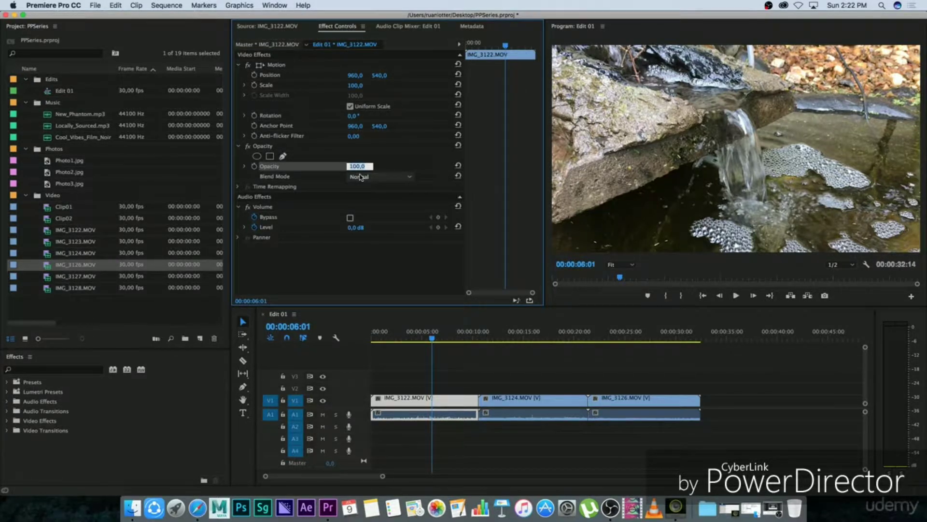
pyautogui.write('50')
pyautogui.press('Return')
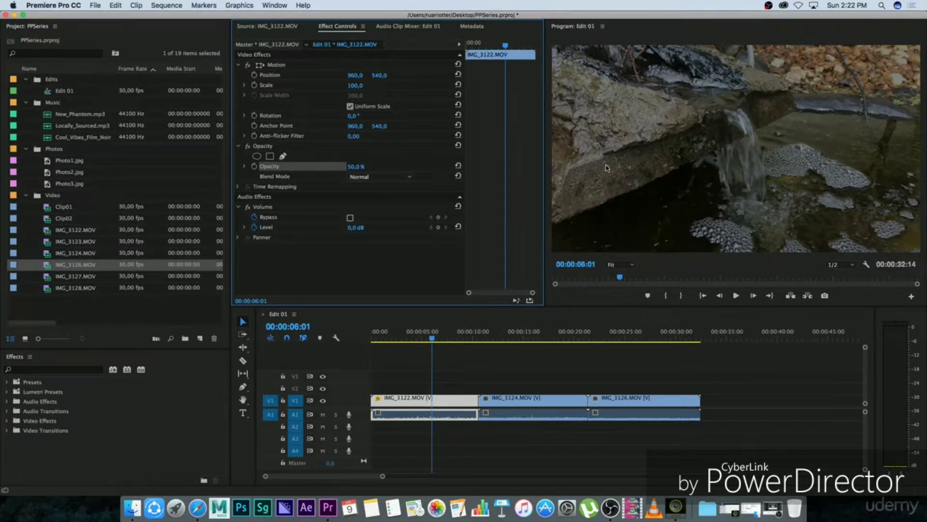
# Step: Turn off keyframe animation for the volume level of IMG_3122.MOV, try different levels, and reset the level to 0 dB
pyautogui.click(255, 228)
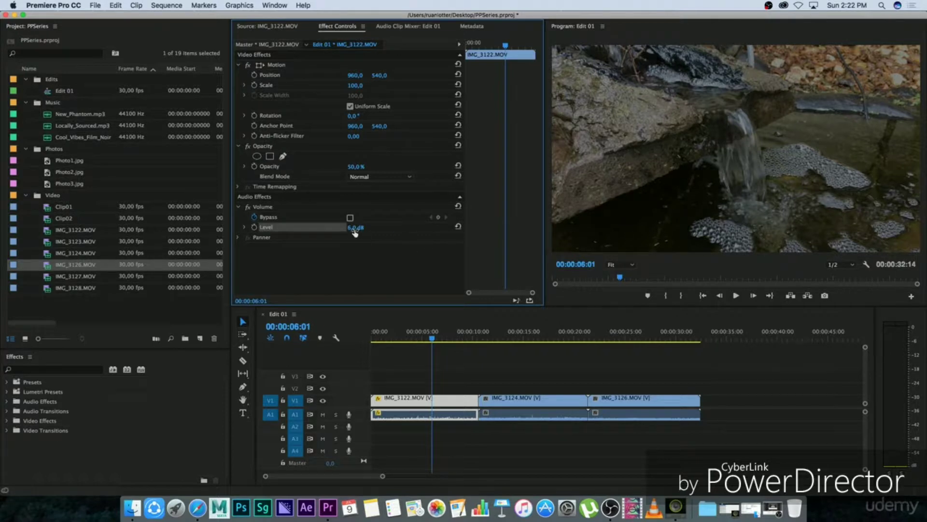
pyautogui.moveTo(350, 230); pyautogui.dragTo(121, 235)
pyautogui.moveTo(360, 227); pyautogui.dragTo(434, 227)
pyautogui.moveTo(358, 228)
pyautogui.mouseDown()
pyautogui.moveTo(369, 227)
pyautogui.moveTo(355, 227)
pyautogui.mouseUp()
pyautogui.click(334, 252)
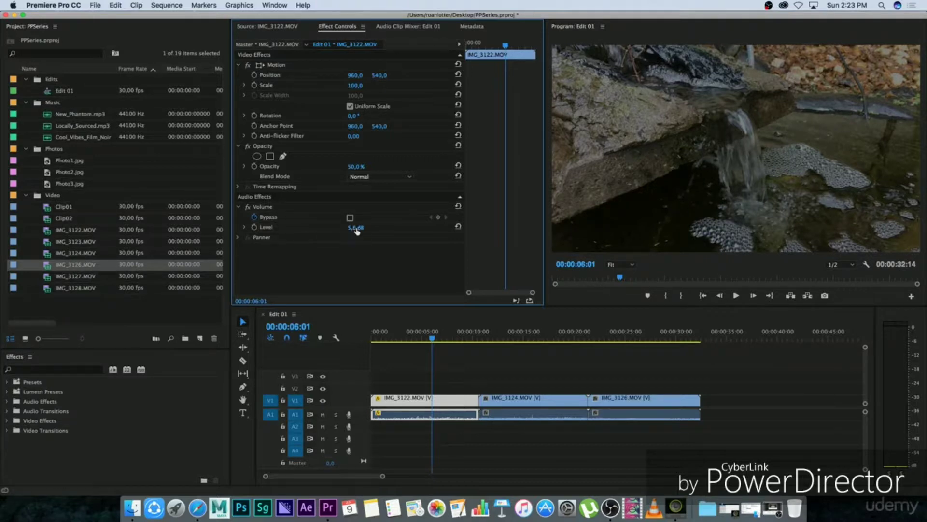
pyautogui.click(457, 227)
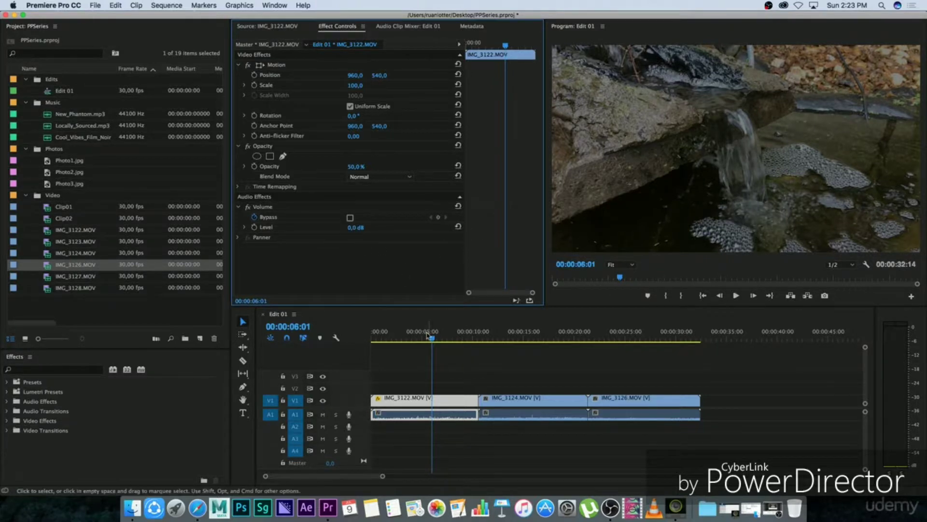
# Step: Move the playhead to 00:00:05:15 and set the opacity of IMG_3122.MOV to 100%
pyautogui.click(411, 338)
pyautogui.moveTo(412, 338); pyautogui.dragTo(427, 338)
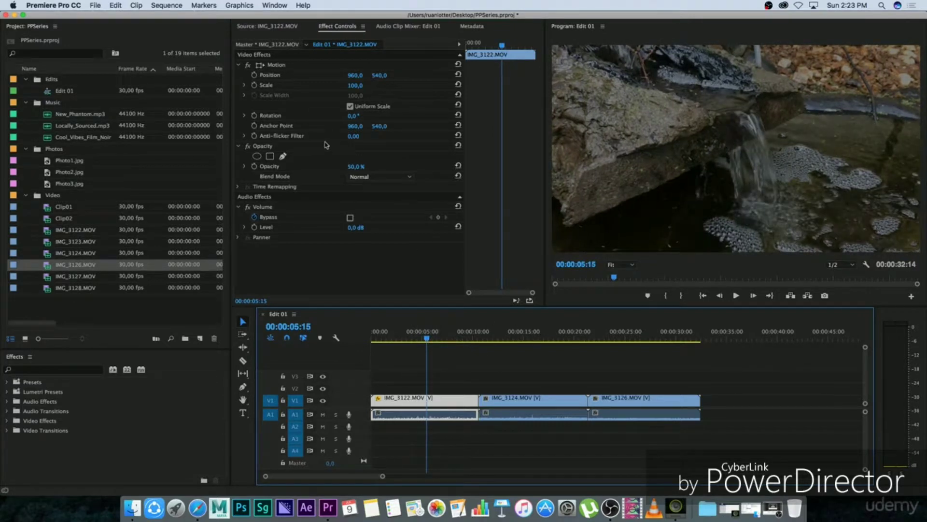
pyautogui.click(356, 167)
pyautogui.write('100')
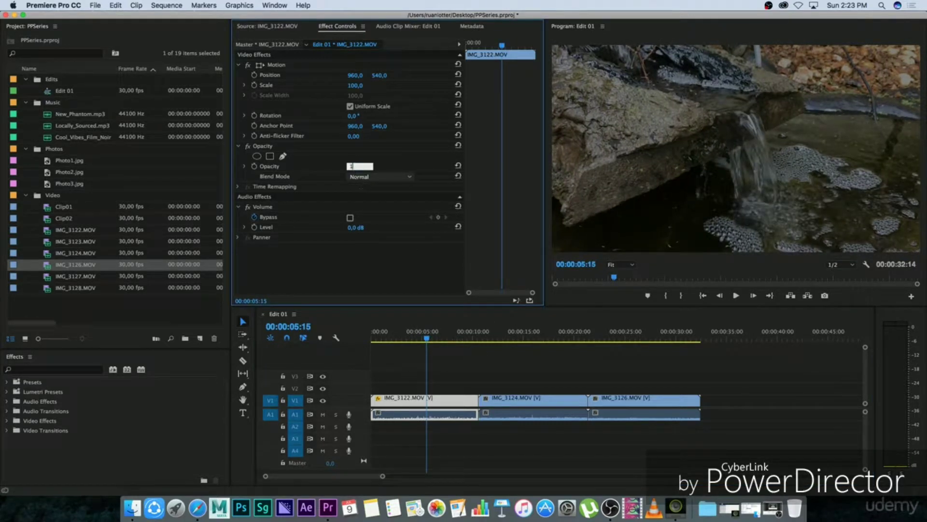
pyautogui.press('Return')
# Step: Unlink the audio and video of IMG_3124.MOV and delete its audio from A1
pyautogui.click(521, 416)
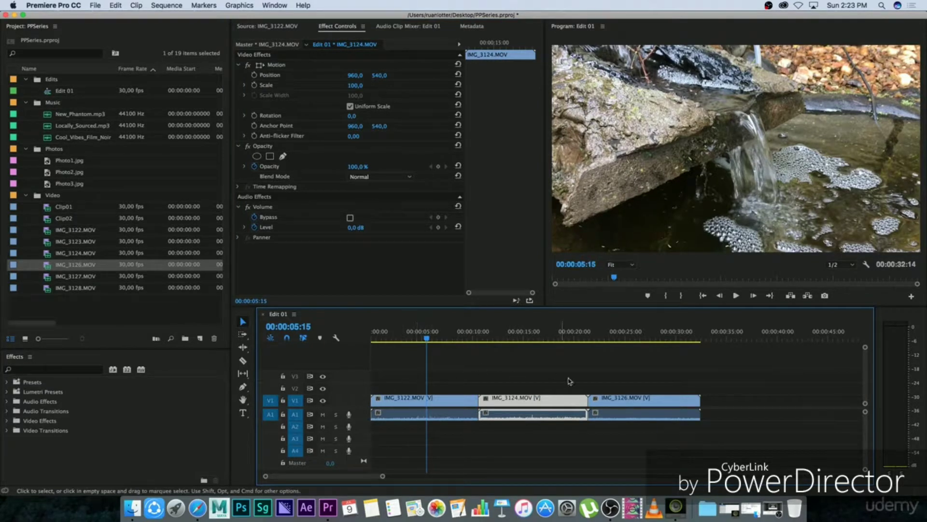
pyautogui.rightClick(523, 405)
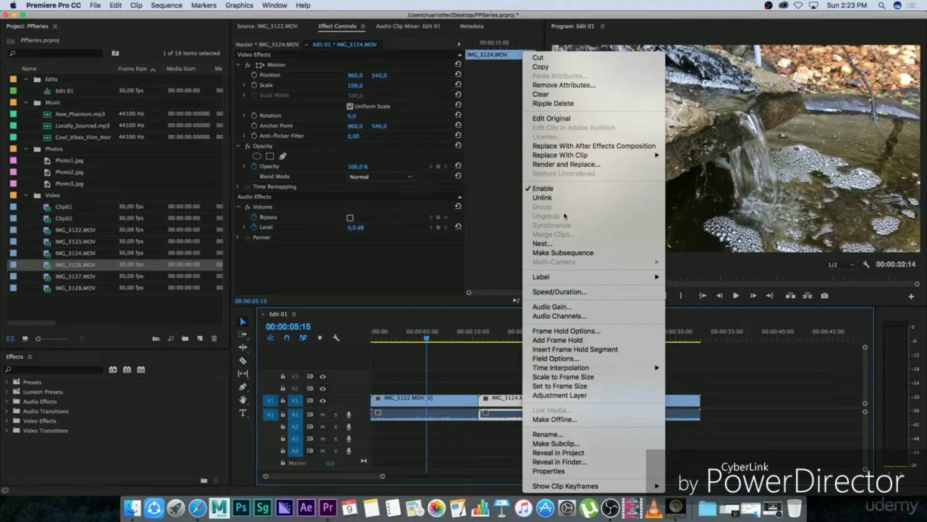
pyautogui.click(549, 198)
pyautogui.click(524, 415)
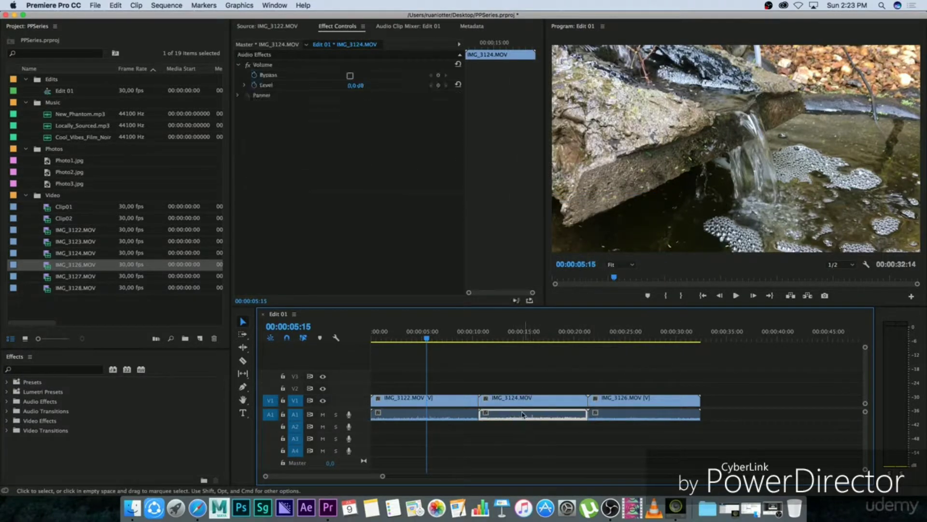
# Step: Move the IMG_3124.MOV video onto V2 at the sequence start, directly above IMG_3122.MOV
pyautogui.moveTo(511, 403); pyautogui.dragTo(403, 393)
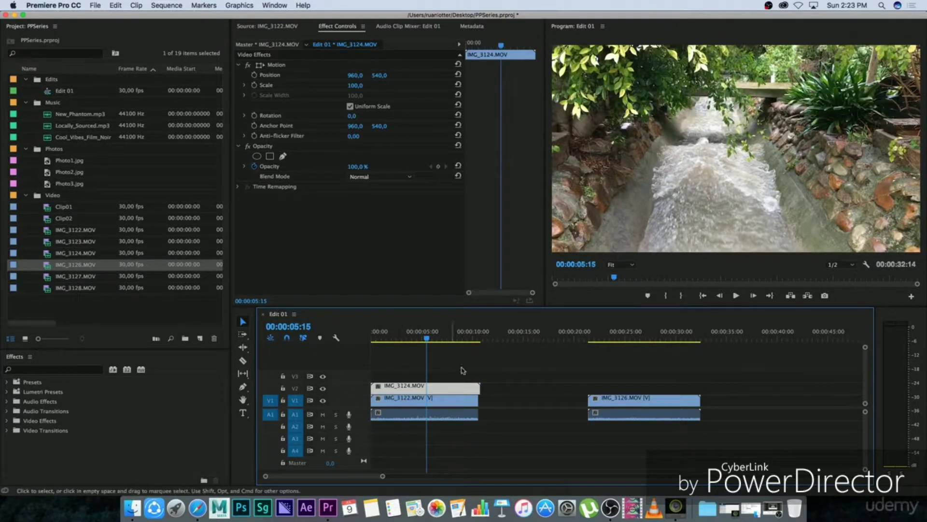
pyautogui.click(442, 365)
pyautogui.click(409, 388)
pyautogui.click(457, 372)
# Step: Set the scale of the IMG_3124.MOV clip on V2 to 50
pyautogui.click(429, 389)
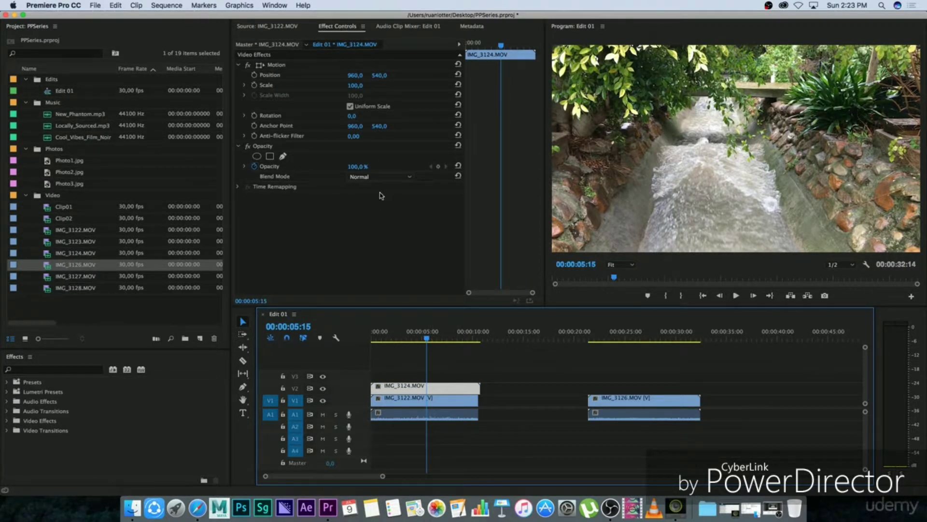
pyautogui.moveTo(355, 85); pyautogui.dragTo(341, 85)
pyautogui.click(358, 85)
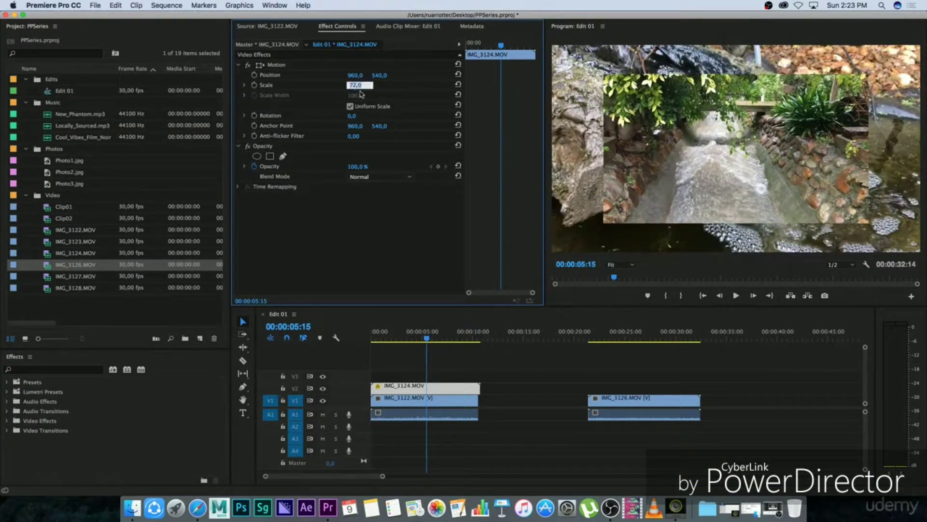
pyautogui.write('50')
pyautogui.press('Return')
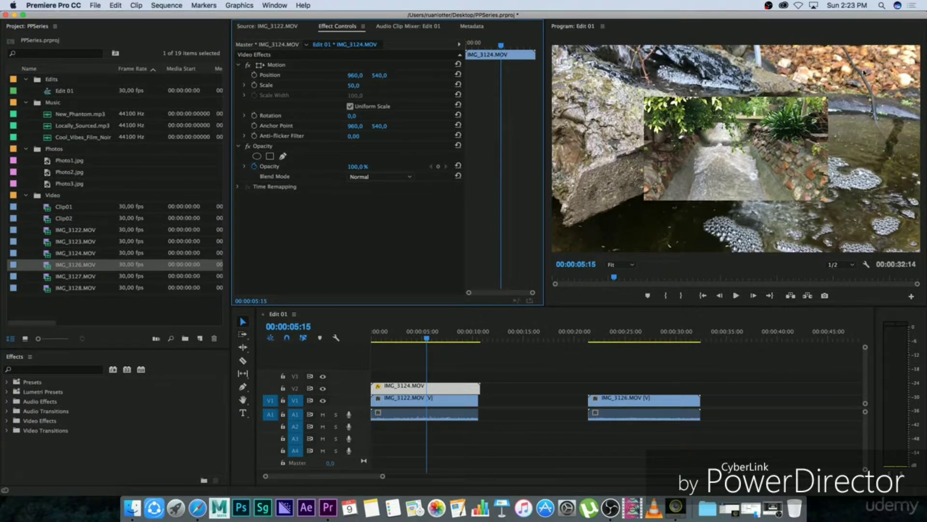
# Step: Move the IMG_3124.MOV overlay toward the upper-left corner of the video frame, to position 549, 342
pyautogui.click(451, 401)
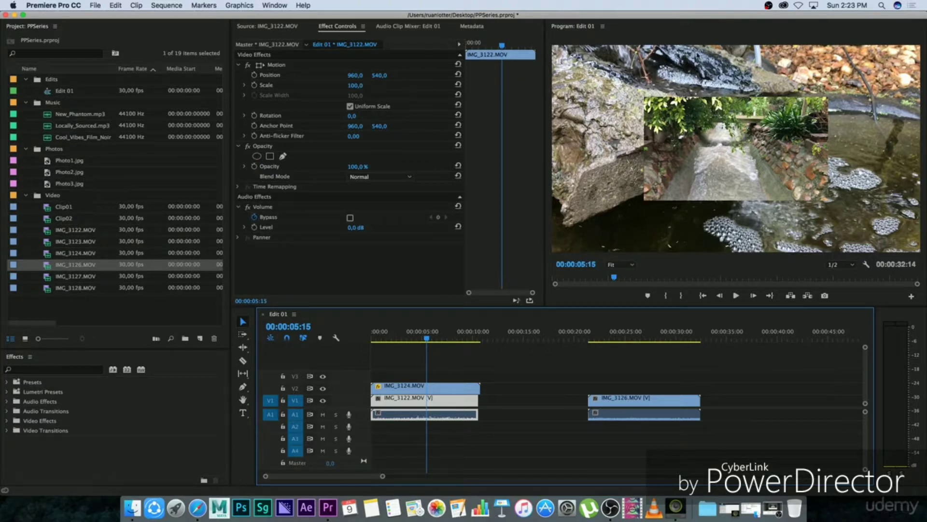
pyautogui.click(448, 392)
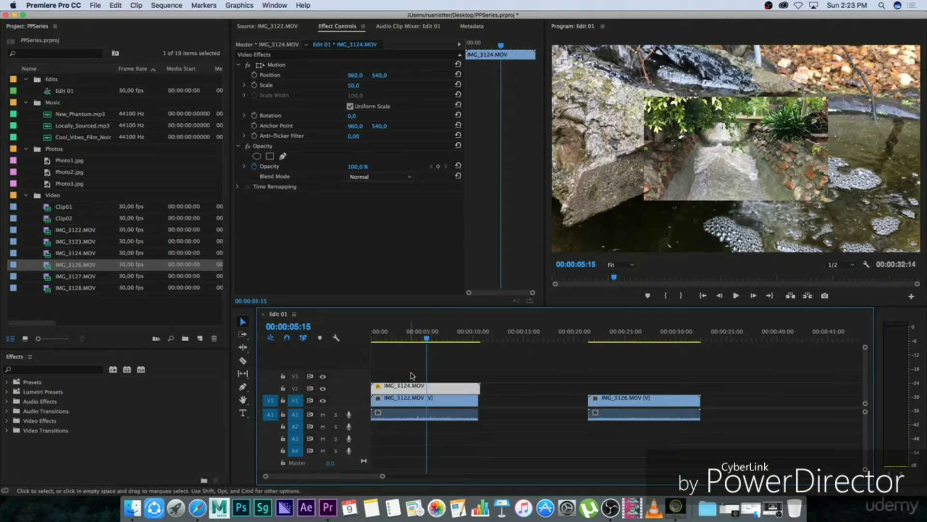
pyautogui.moveTo(355, 75); pyautogui.dragTo(305, 75)
pyautogui.moveTo(380, 75); pyautogui.dragTo(283, 75)
pyautogui.moveTo(355, 76); pyautogui.dragTo(206, 75)
pyautogui.click(496, 372)
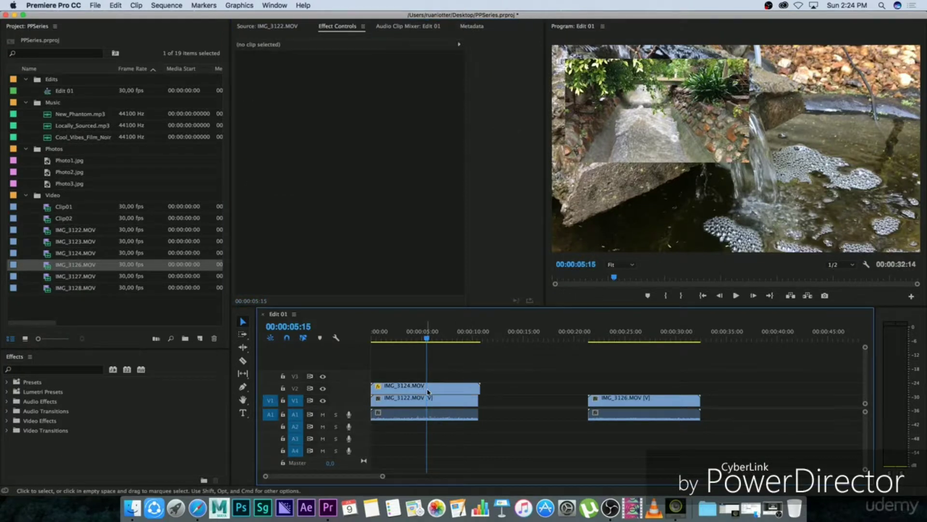
# Step: Turn off keyframe animation for the opacity of IMG_3124.MOV and set the opacity to 50%
pyautogui.click(444, 390)
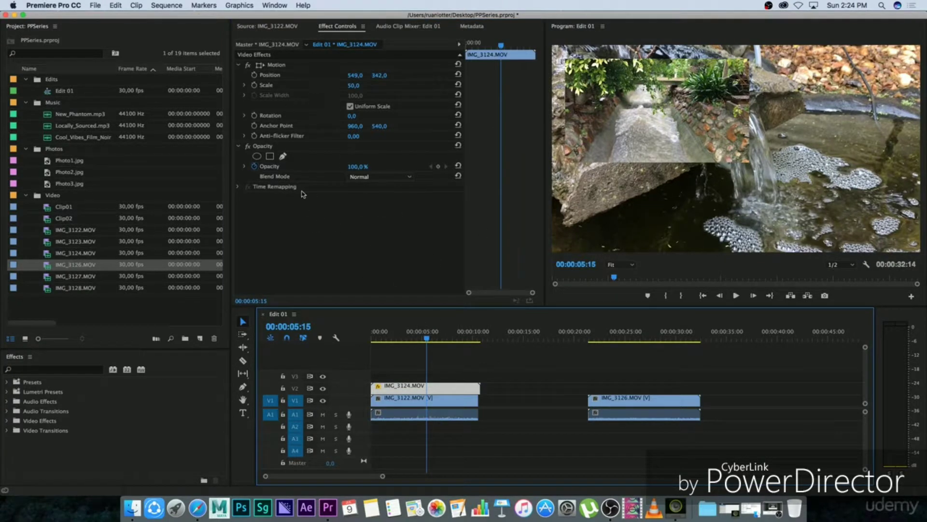
pyautogui.click(254, 166)
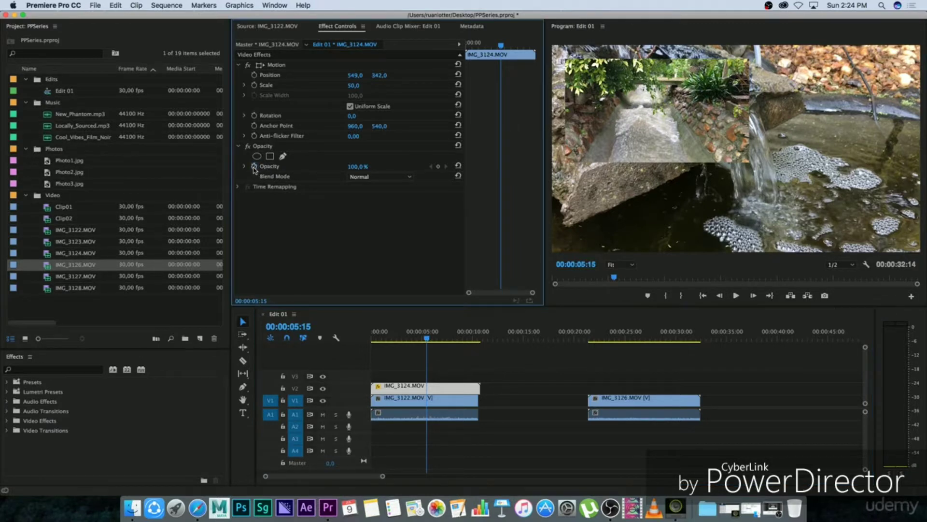
pyautogui.click(356, 166)
pyautogui.write('50')
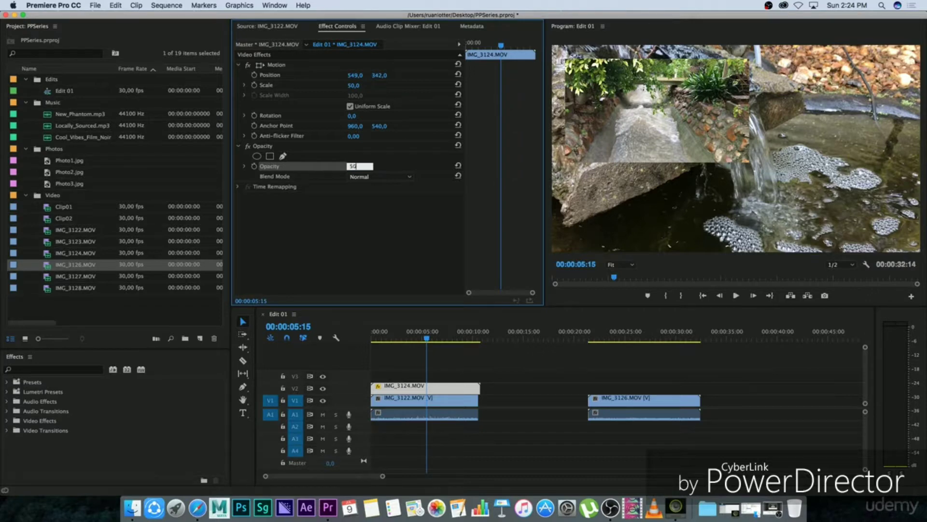
pyautogui.press('Return')
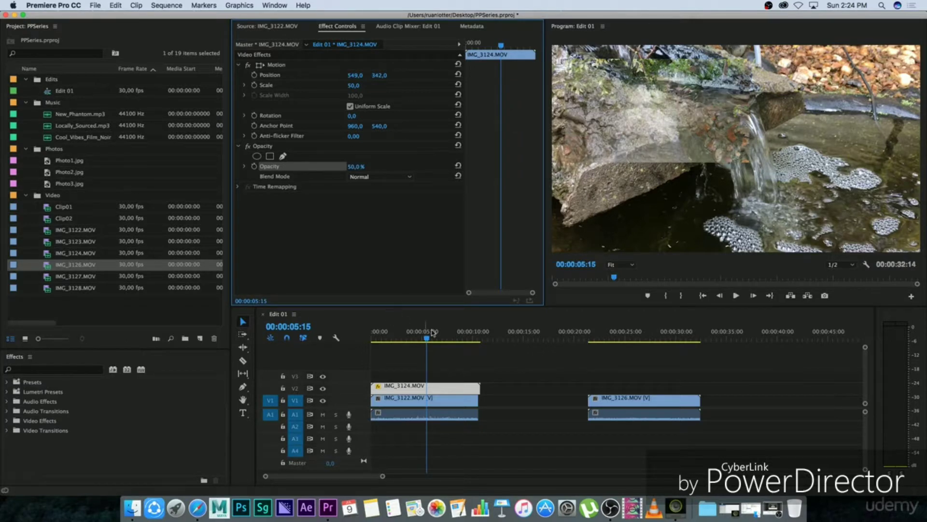
# Step: Play back the semi-transparent overlay from near the start of the sequence and delete IMG_3124.MOV from V2
pyautogui.moveTo(432, 332); pyautogui.dragTo(378, 333)
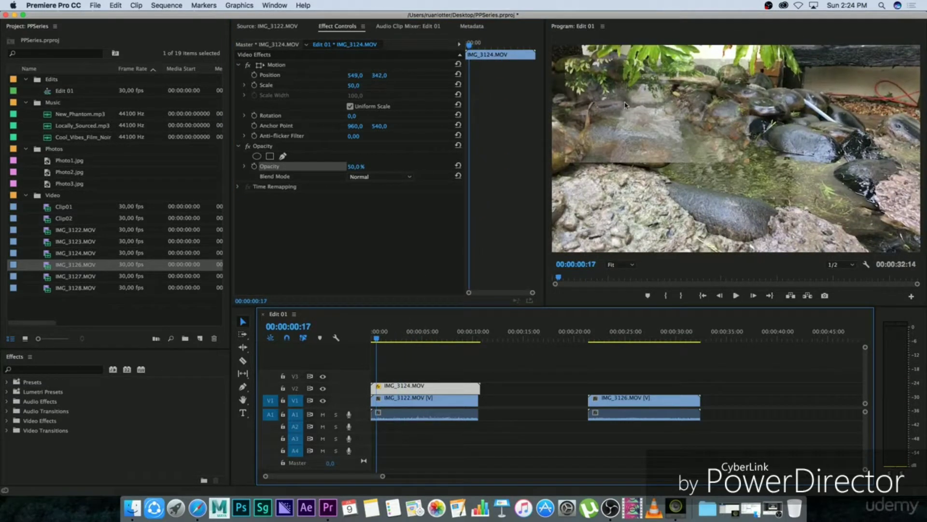
pyautogui.press('space')
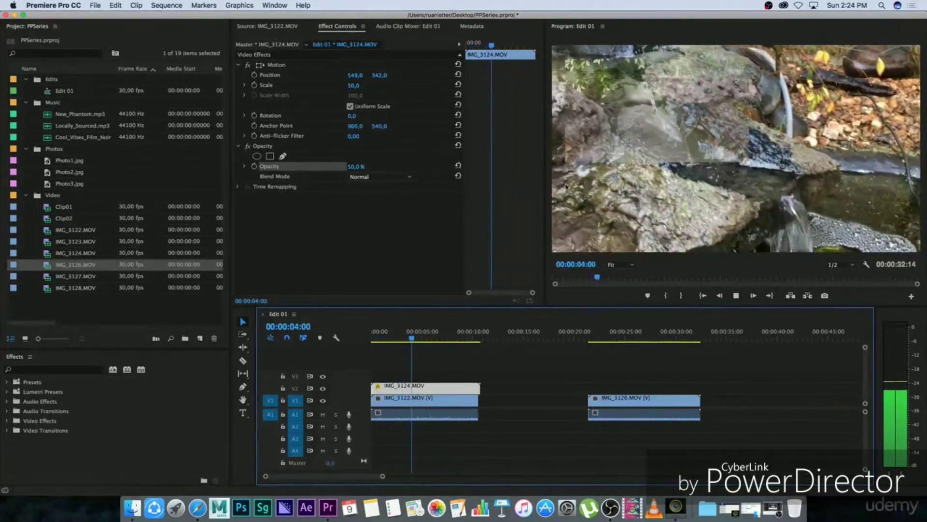
pyautogui.press('space')
pyautogui.press('Delete')
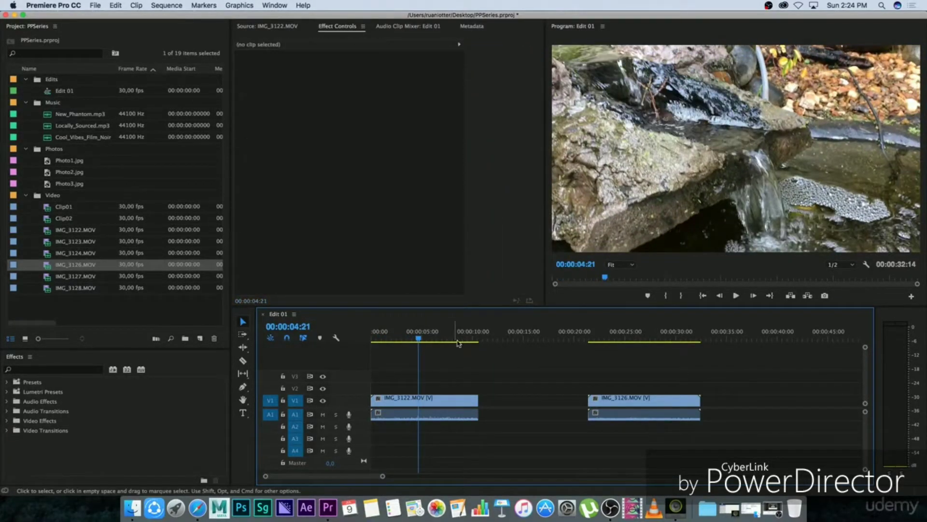
# Step: Place Photo2.jpg on V1 directly after IMG_3122.MOV and set its scale to 123 so it fills the frame
pyautogui.moveTo(47, 173); pyautogui.dragTo(483, 406)
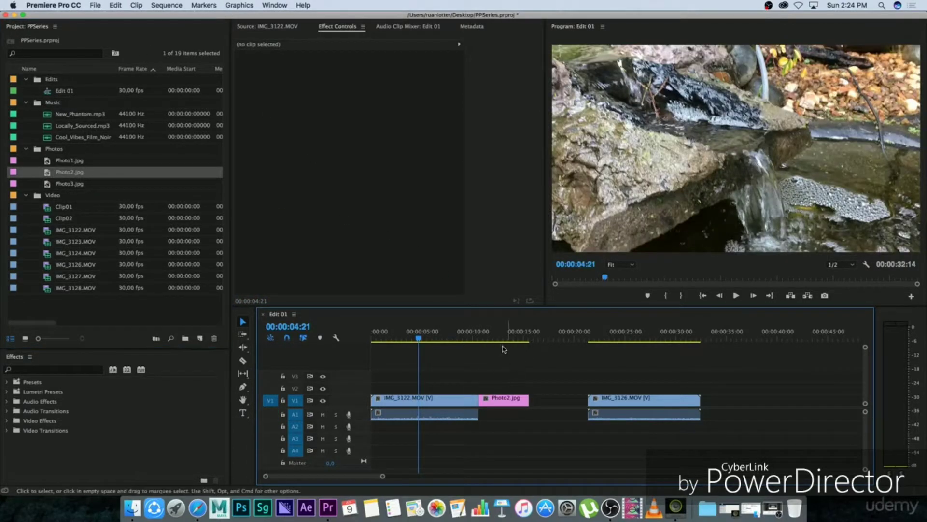
pyautogui.click(494, 337)
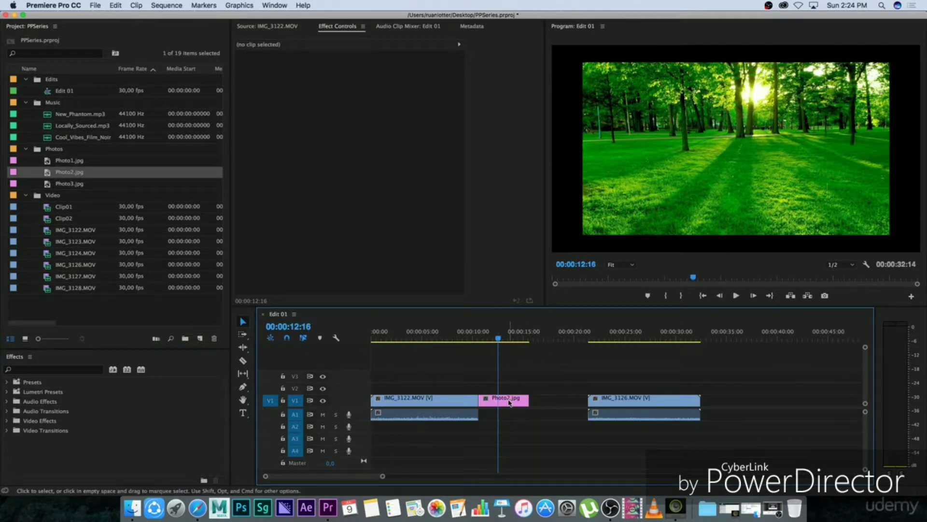
pyautogui.click(510, 403)
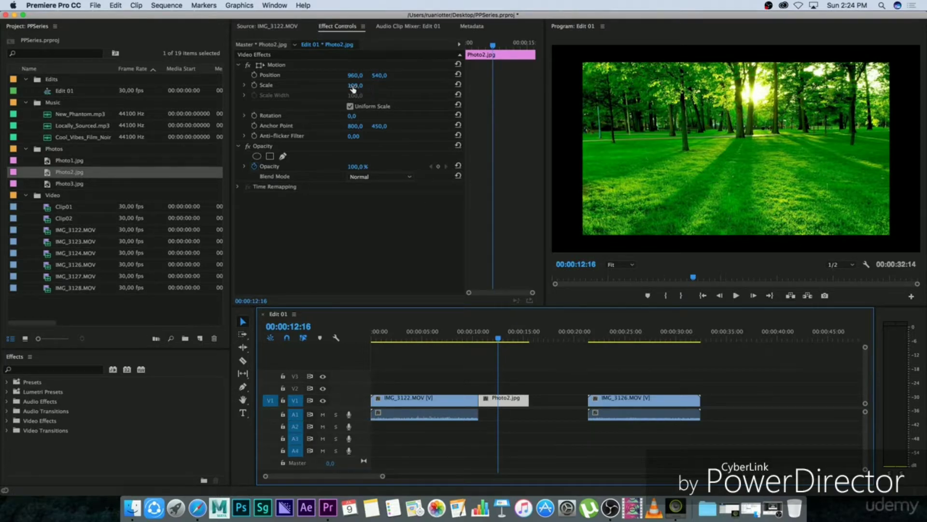
pyautogui.moveTo(353, 88); pyautogui.dragTo(370, 90)
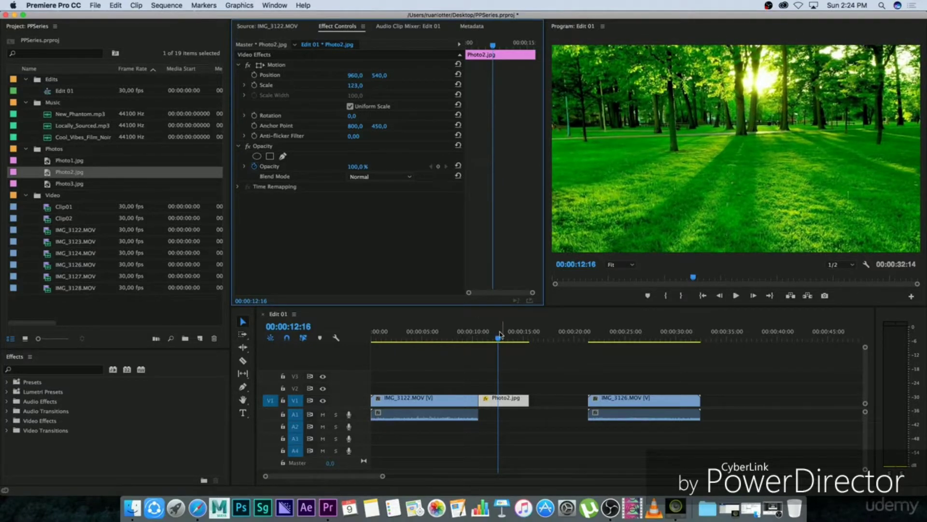
pyautogui.moveTo(500, 334); pyautogui.dragTo(486, 335)
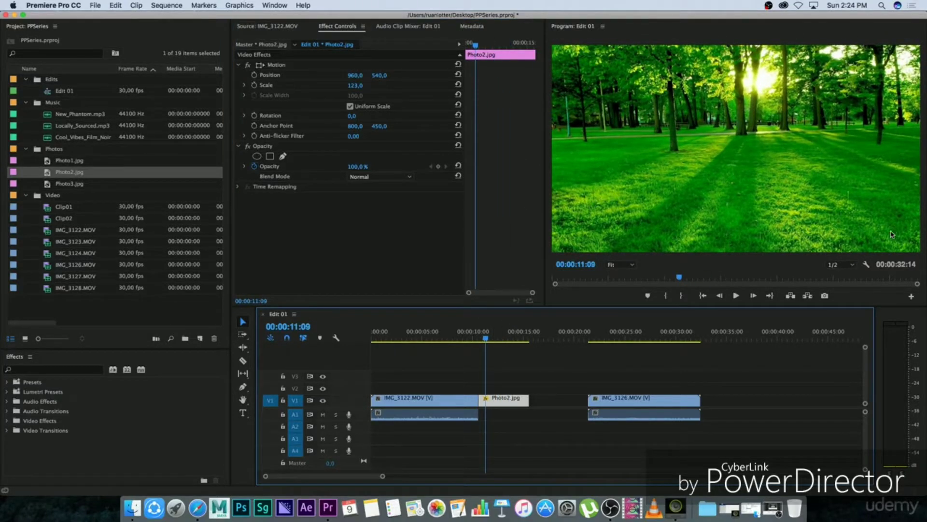
# Step: Set the rotation of Photo2.jpg to 8°, its scale to 80 and its position to 898, 527
pyautogui.moveTo(348, 116); pyautogui.dragTo(431, 78)
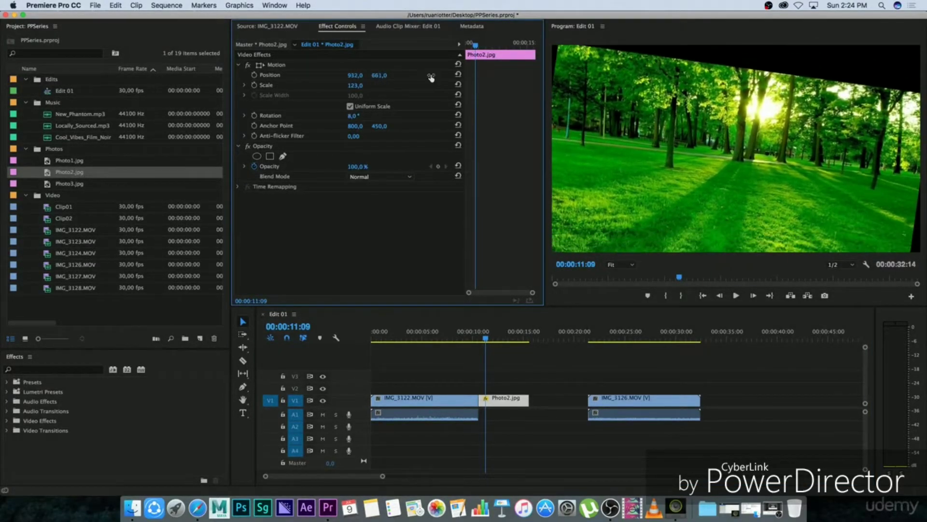
pyautogui.moveTo(351, 87); pyautogui.dragTo(309, 92)
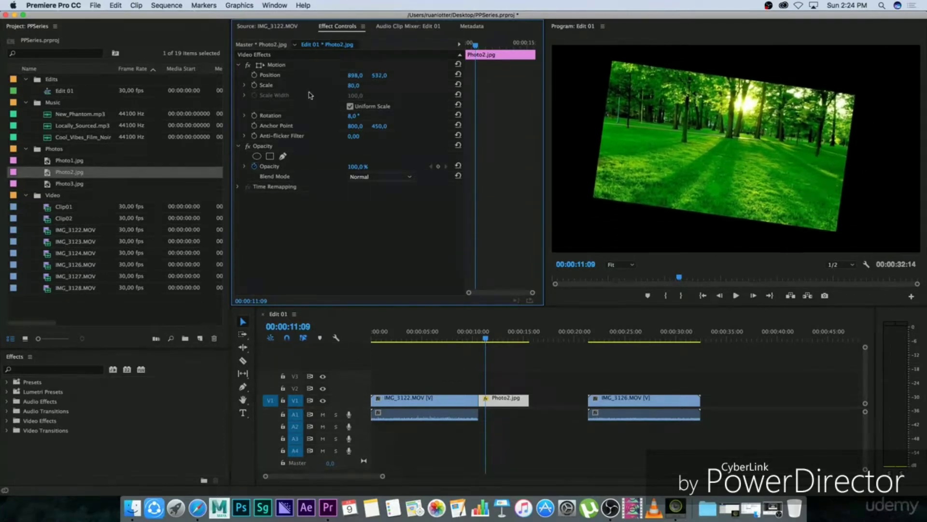
# Step: Move Photo2.jpg onto V2 above the middle of IMG_3122.MOV and play back the overlay from near the sequence start
pyautogui.moveTo(507, 405); pyautogui.dragTo(428, 391)
pyautogui.click(421, 337)
pyautogui.click(386, 336)
pyautogui.press('space')
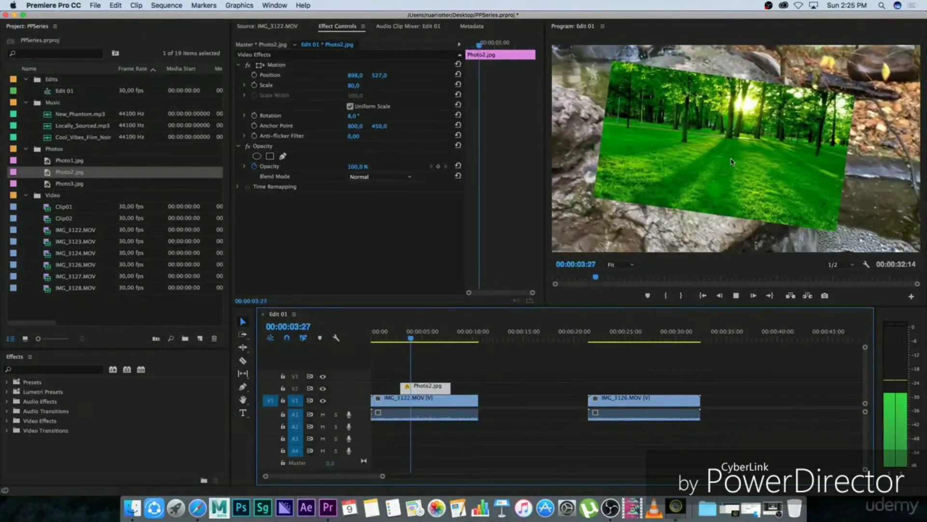
pyautogui.press('space')
pyautogui.click(450, 364)
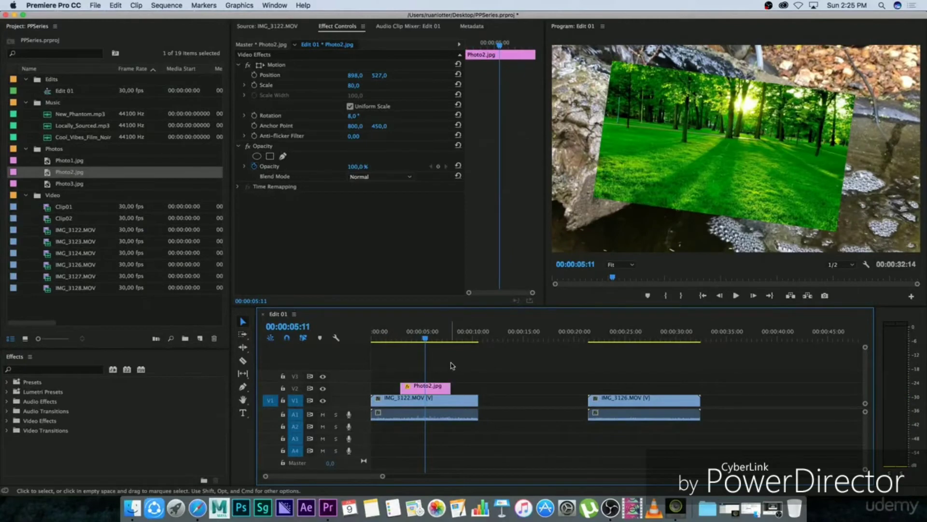
# Step: Shrink the Photo2.jpg overlay to a scale of 58 and move it to the frame's upper-left area, at position 207, 370
pyautogui.click(434, 389)
pyautogui.moveTo(354, 76); pyautogui.dragTo(220, 76)
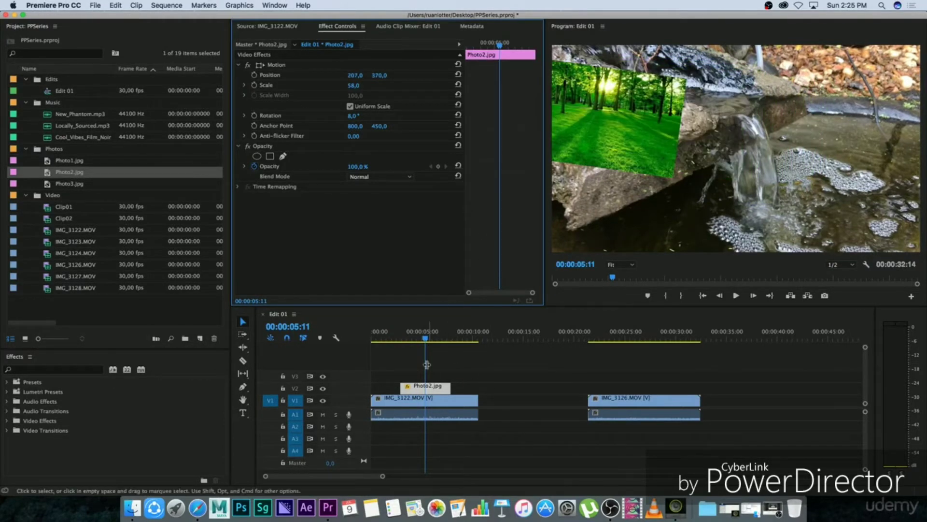